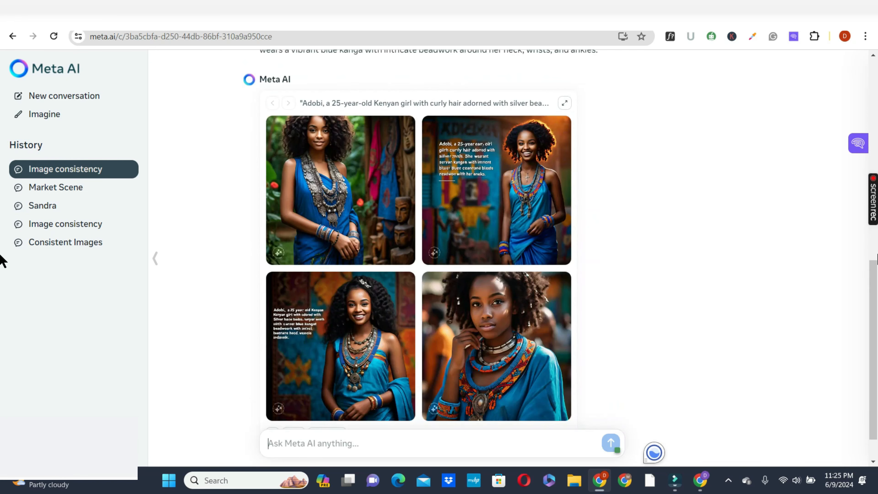
- Copy the full prompt 1, with Adobi selling handmade jewelry at a market stall, from the Google Docs document and submit it in Meta AI
scroll(862, 221, up, 3)
scroll(870, 261, down, 2)
scroll(870, 263, down, 1)
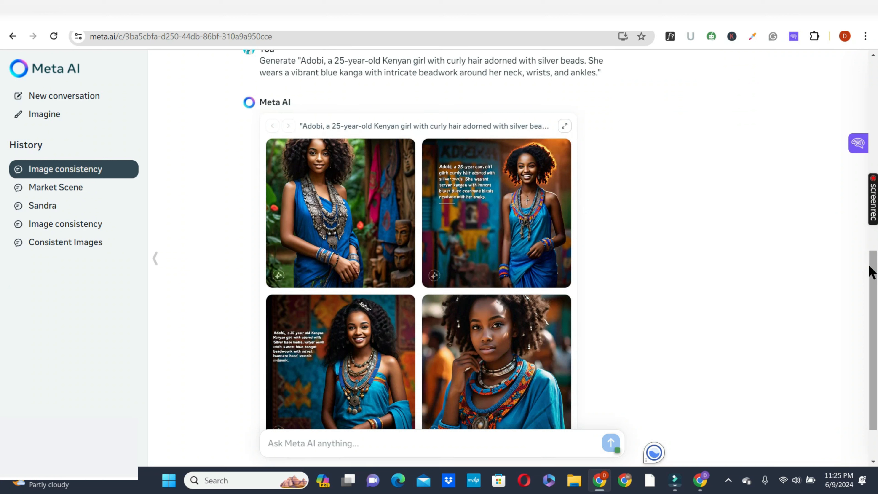
click(323, 446)
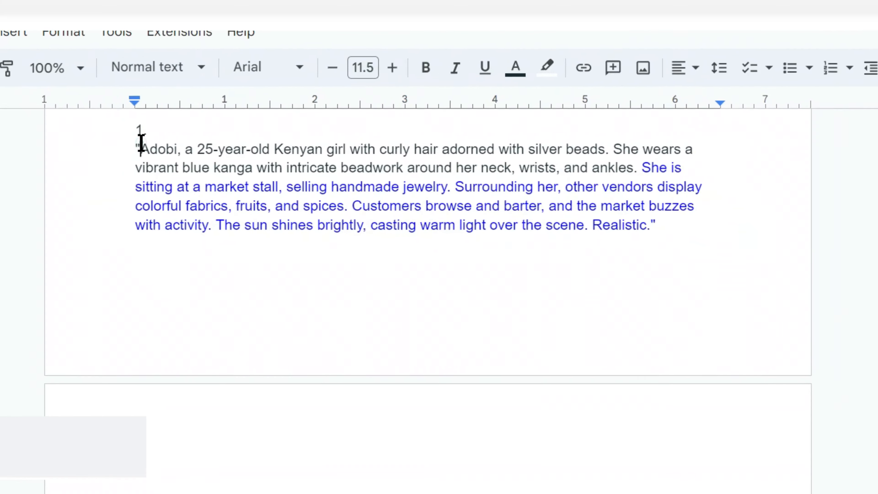
drag(639, 167, 126, 149)
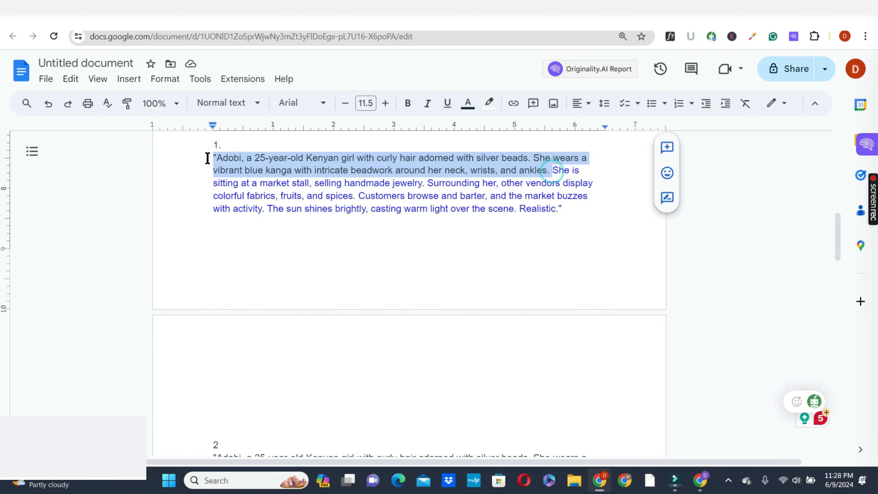
drag(552, 170, 561, 211)
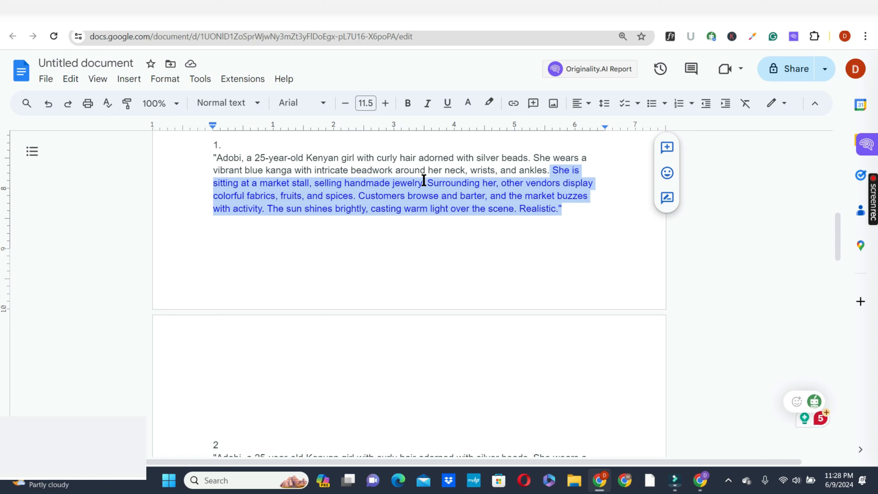
drag(212, 158, 568, 210)
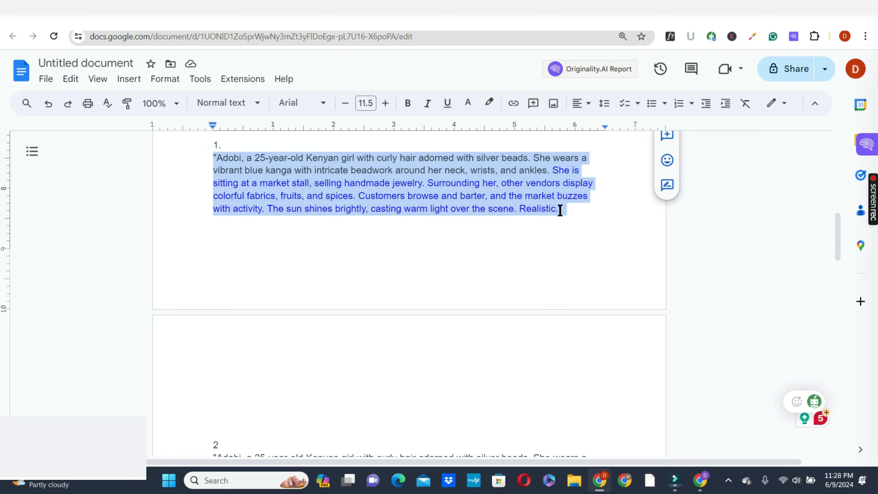
right_click(467, 181)
click(488, 169)
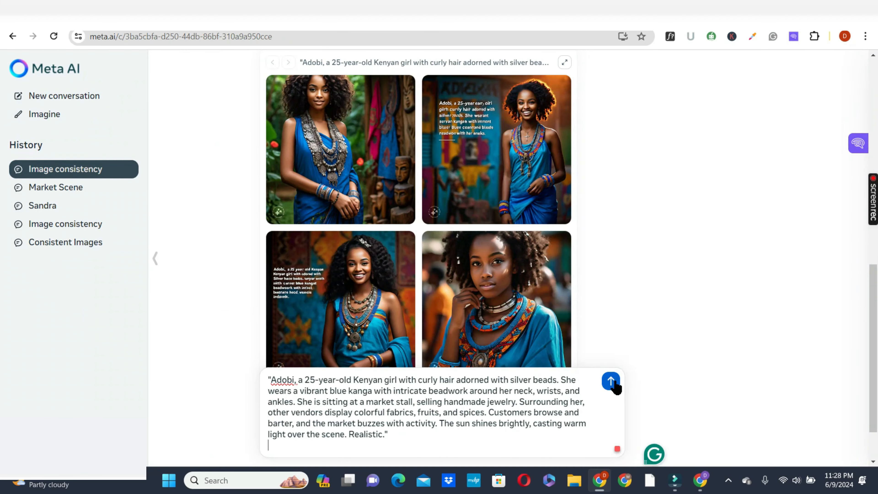
click(611, 381)
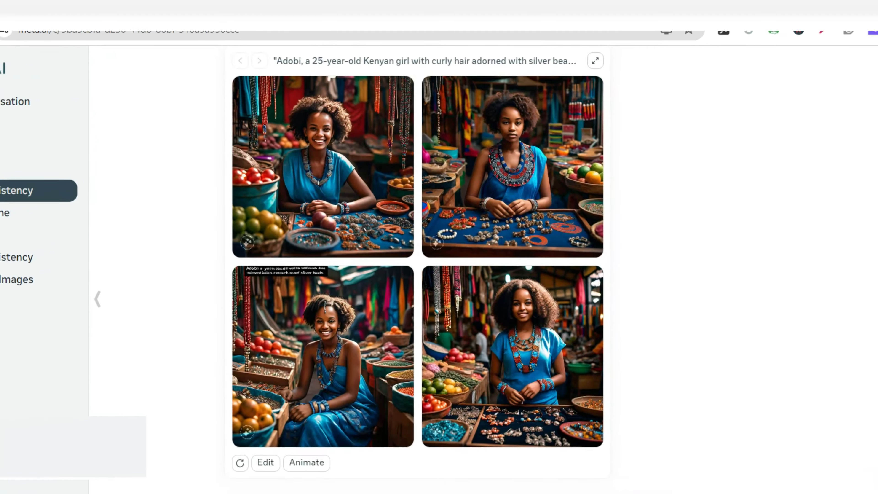
- Compare the market-stall images with the earlier portraits of Adobi, checking face, hair, clothing and beadwork for consistency
scroll(417, 262, up, 9)
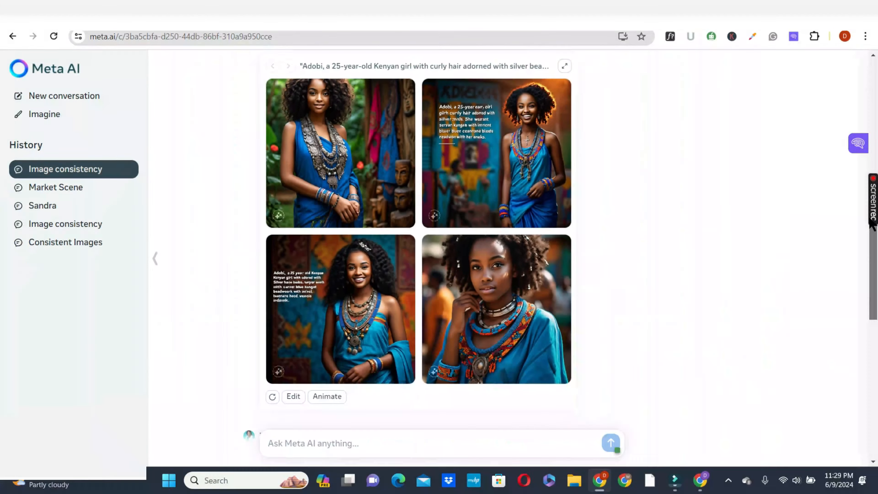
scroll(439, 242, down, 6)
scroll(0, 287, down, 7)
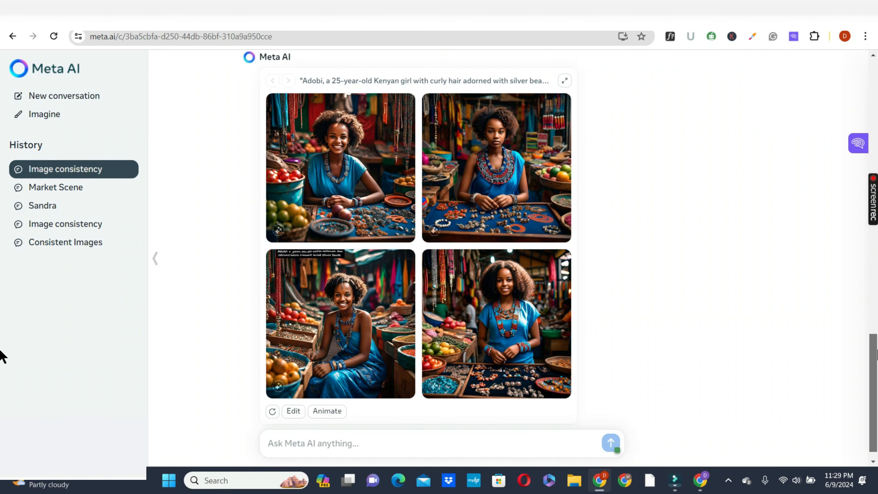
scroll(856, 284, up, 13)
scroll(837, 230, down, 13)
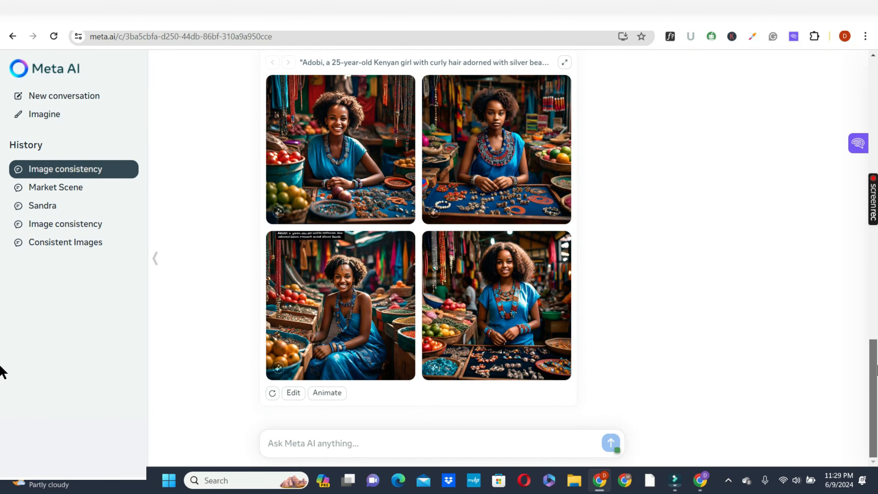
scroll(858, 290, up, 8)
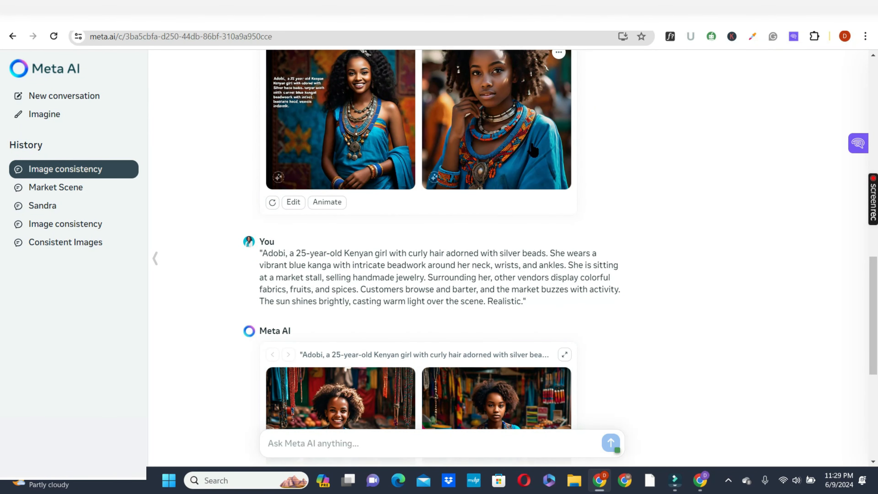
scroll(874, 322, down, 5)
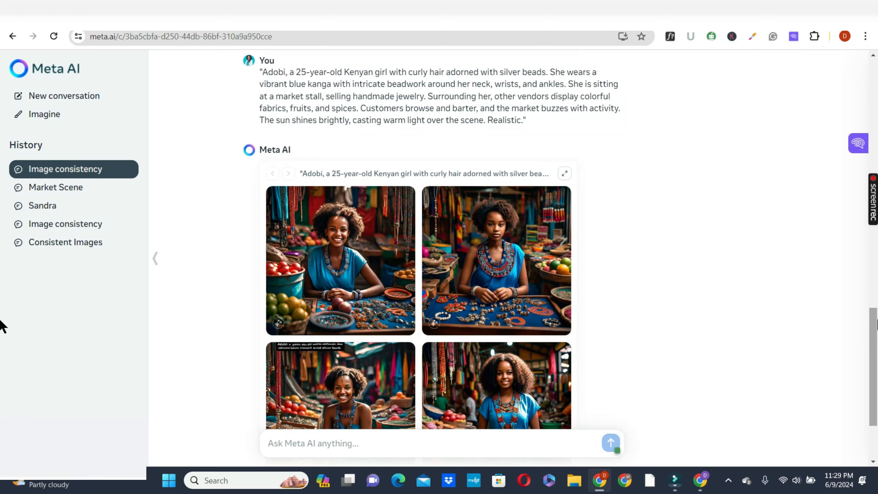
scroll(514, 321, down, 3)
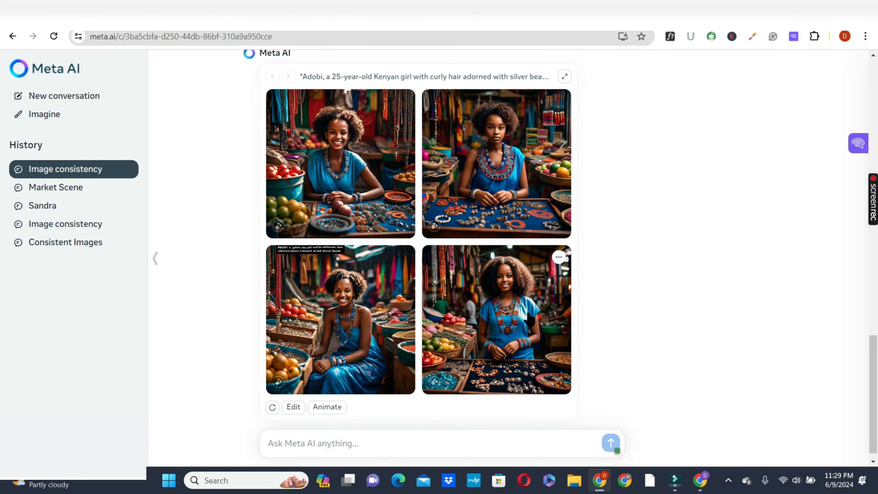
drag(875, 360, 2, 377)
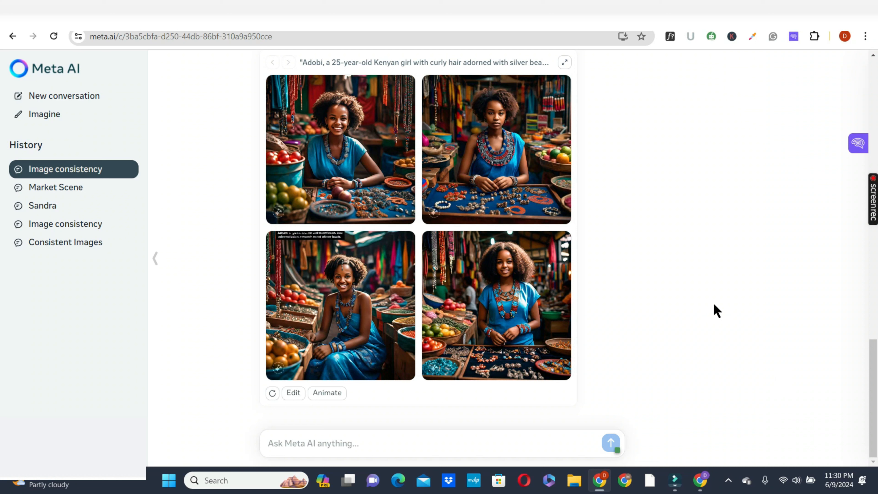
- Submit the copied prompt describing Adobi collecting firewood in a dense forest with a bundle on her back
click(426, 443)
key(ctrl+v)
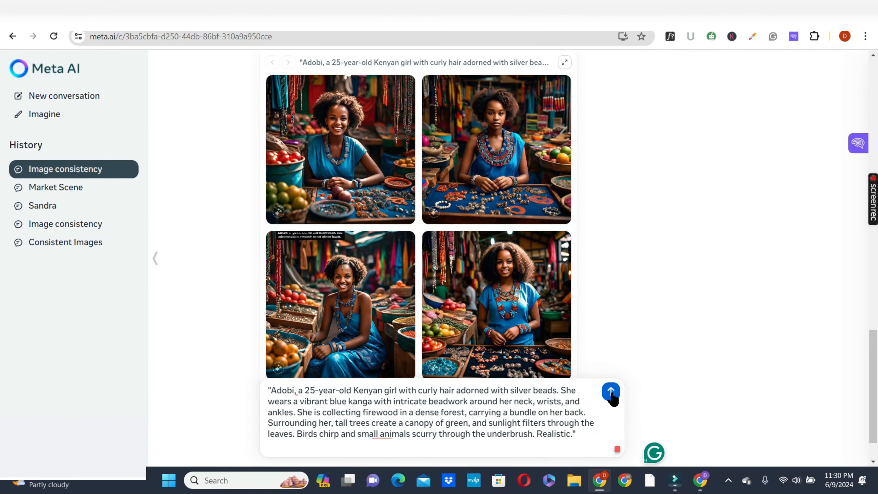
click(611, 394)
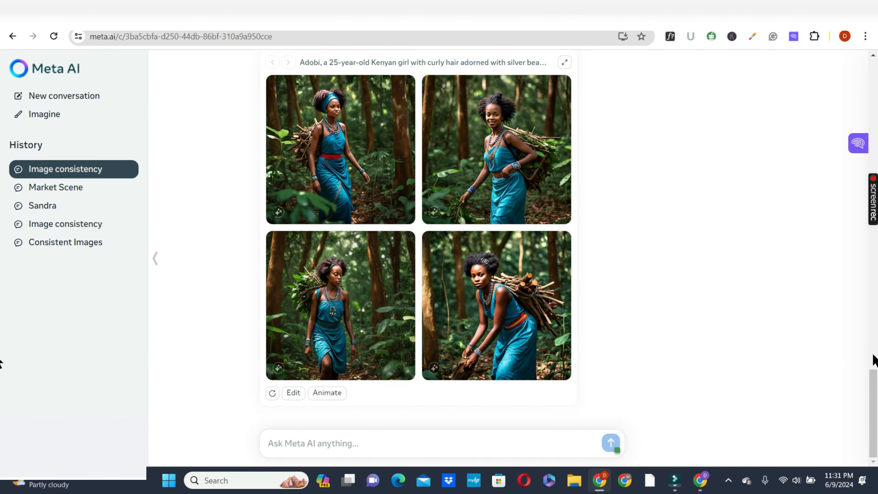
- Copy prompt 4, with Adobi leaning against a mud house and talking with her grandmother, from Google Docs and submit it in Meta AI
drag(874, 378, 855, 301)
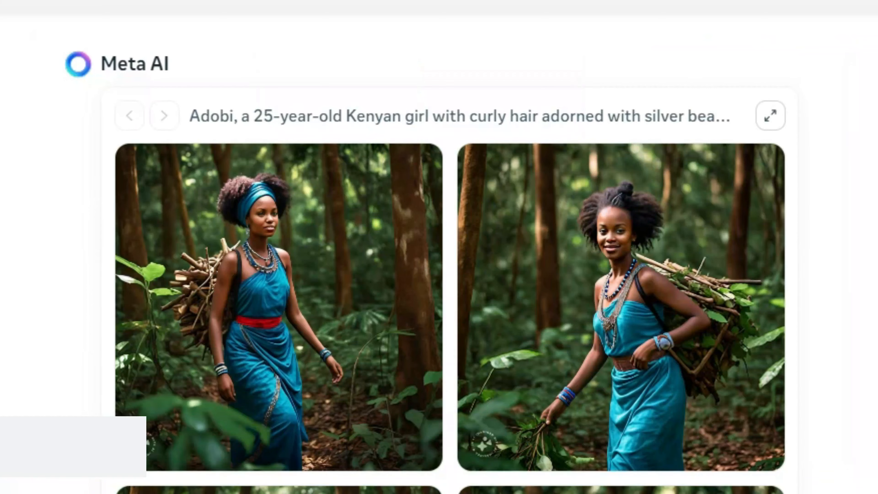
scroll(450, 262, down, 2)
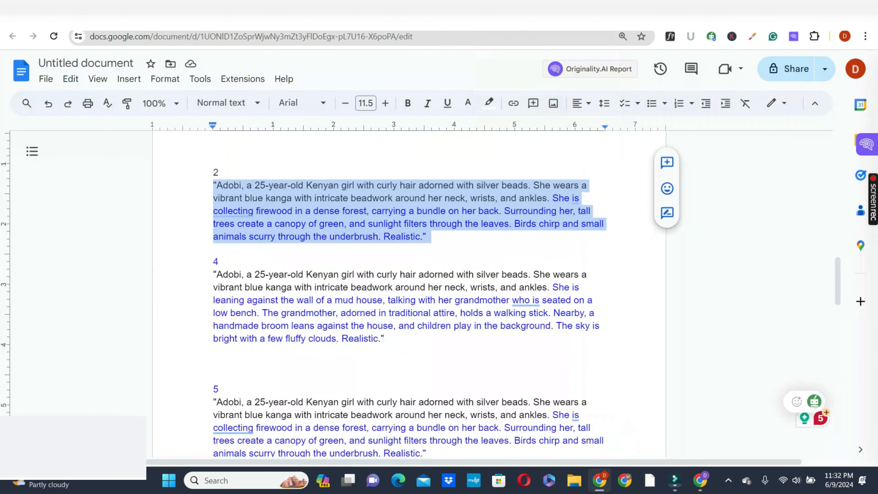
click(213, 274)
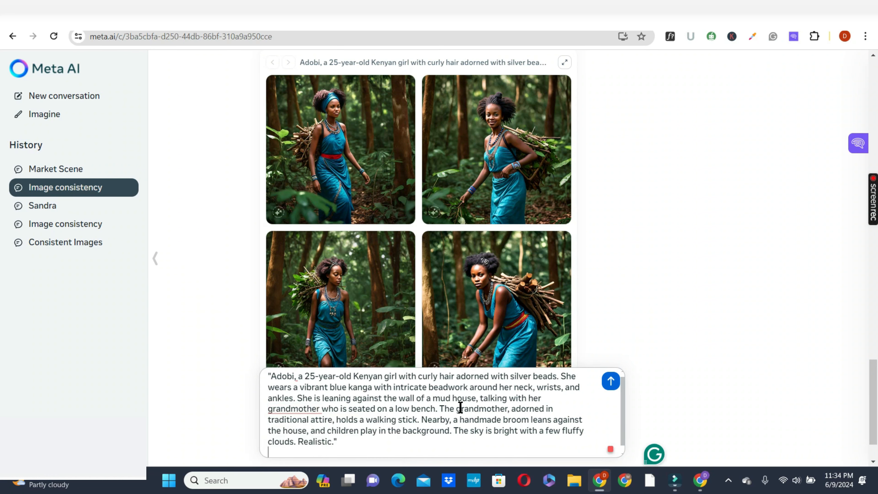
click(610, 384)
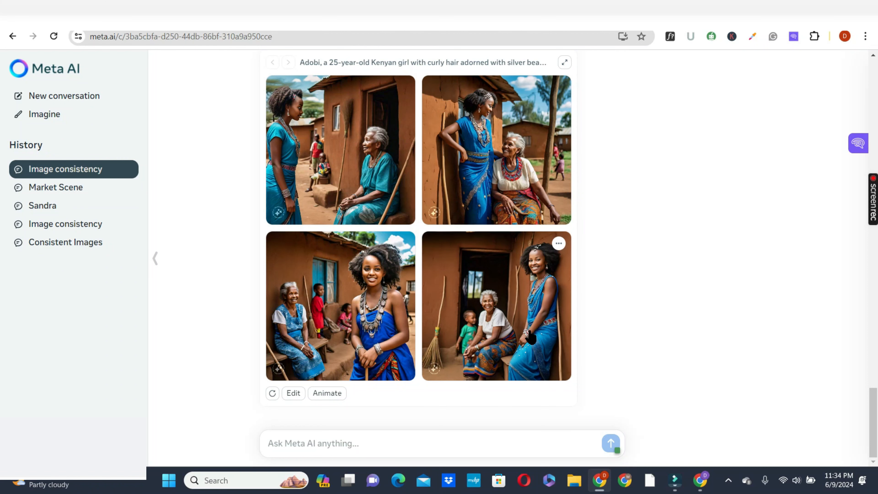
- Open the Market Scene conversation and examine its images of Adobi with her grandmother
click(61, 187)
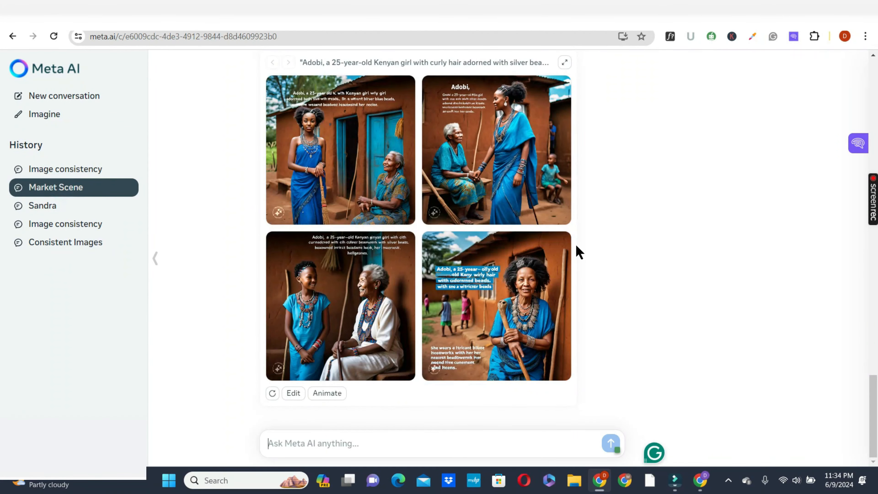
scroll(576, 251, up, 5)
scroll(407, 118, down, 4)
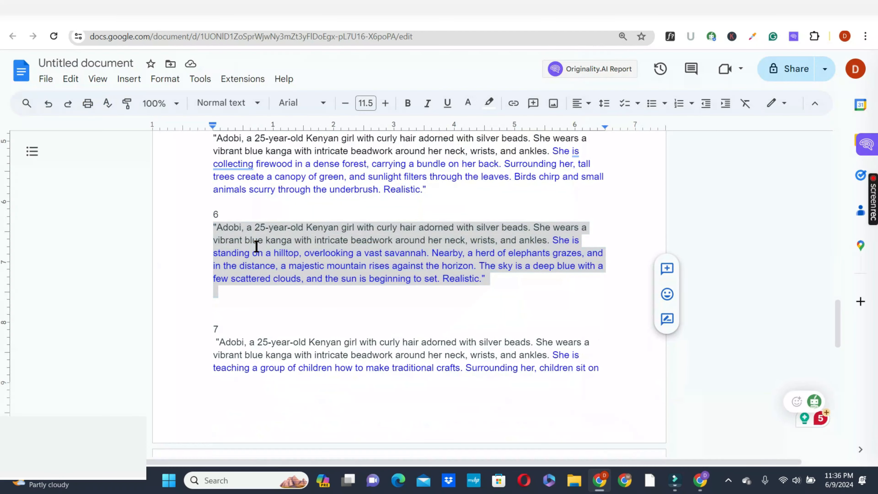
- Copy prompt 6, with Adobi on a hilltop overlooking a savannah with elephants, from Google Docs and submit it in Meta AI's Image consistency conversation
right_click(255, 245)
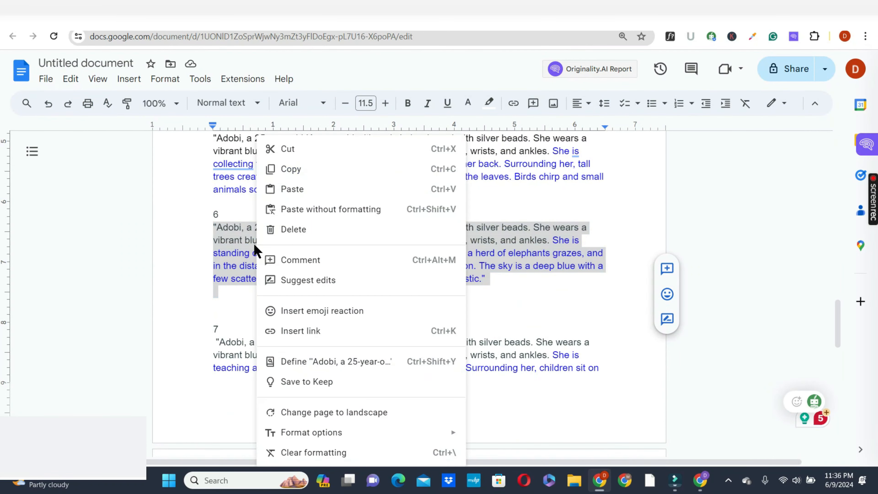
click(314, 167)
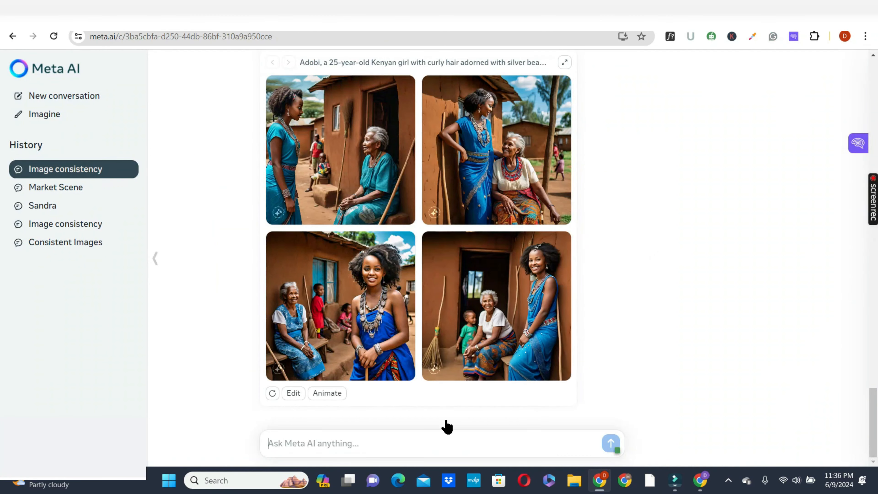
click(437, 444)
key(ctrl+v)
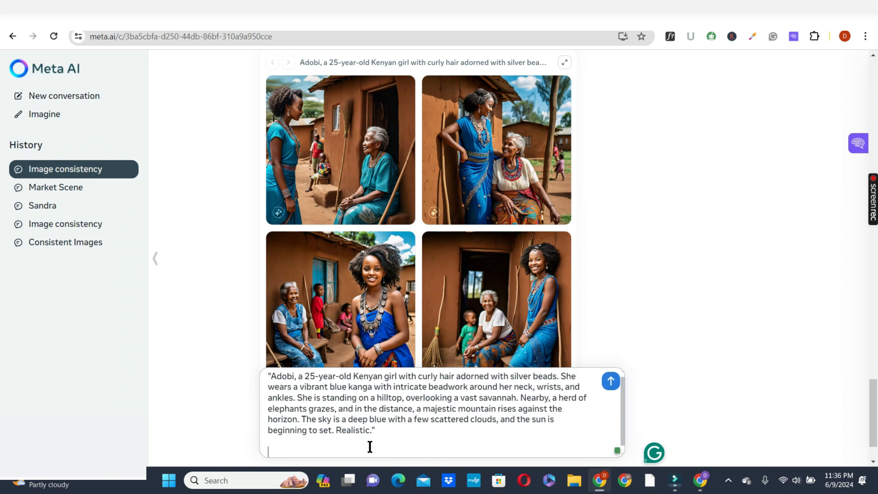
key(Return)
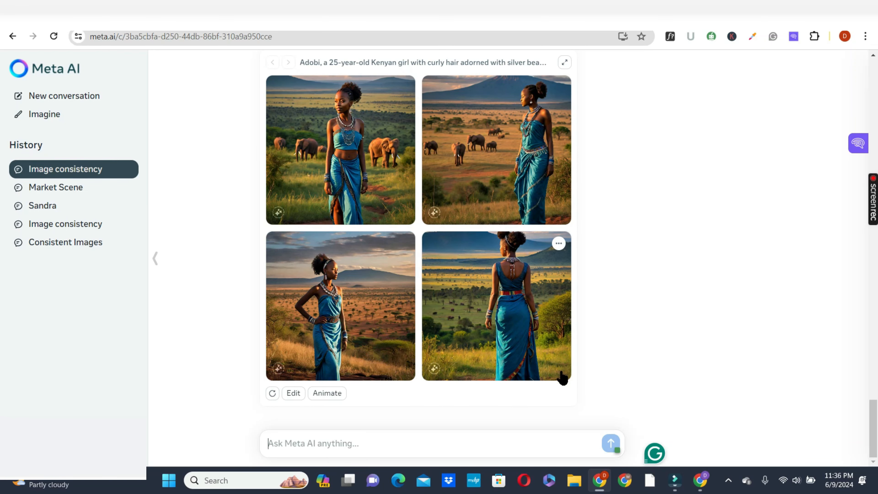
- Submit the document's prompt showing Adobi when she "was 10 years old", carrying a clay pot of water on her head, and review the images
drag(875, 449, 854, 194)
key(ctrl+Tab)
scroll(408, 294, down, 3)
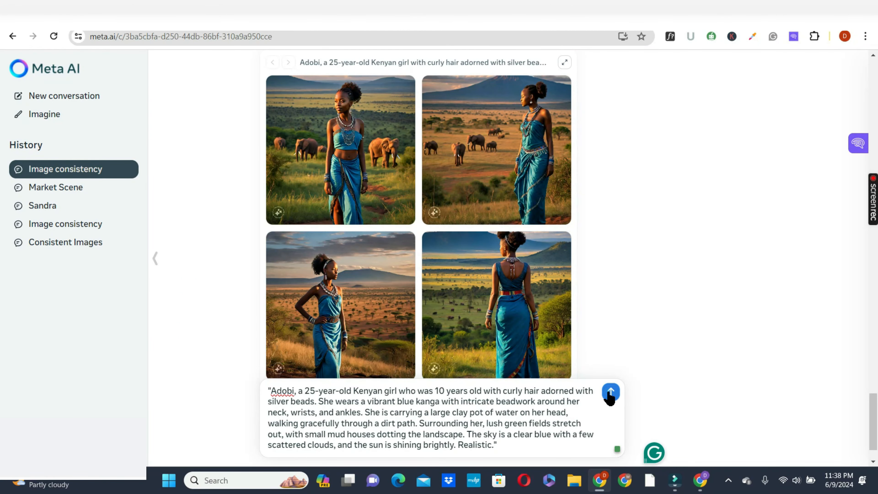
click(608, 392)
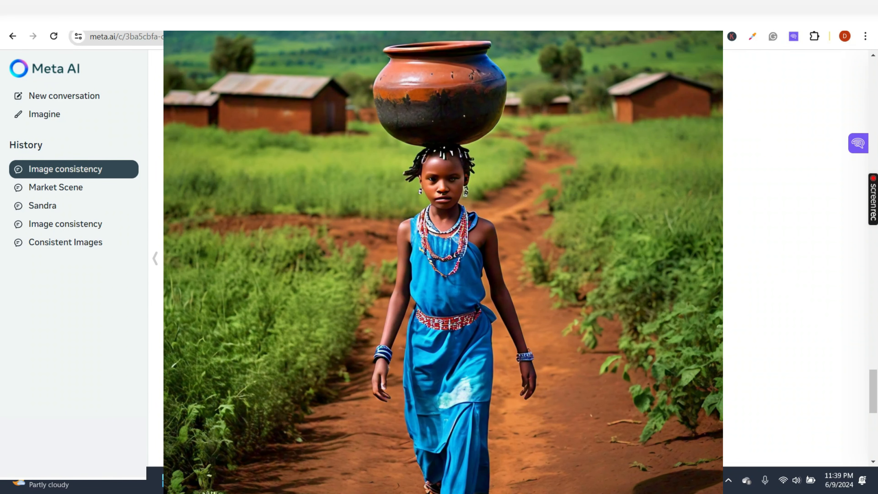
scroll(508, 258, down, 3)
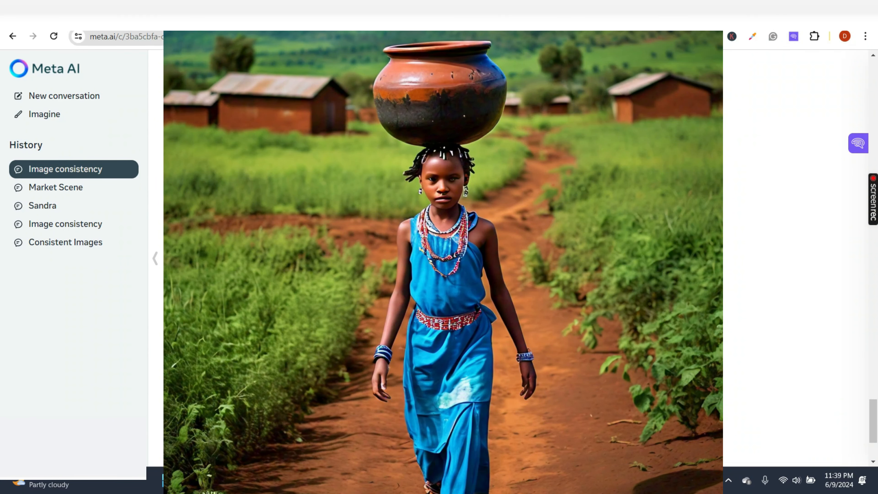
scroll(508, 258, down, 3)
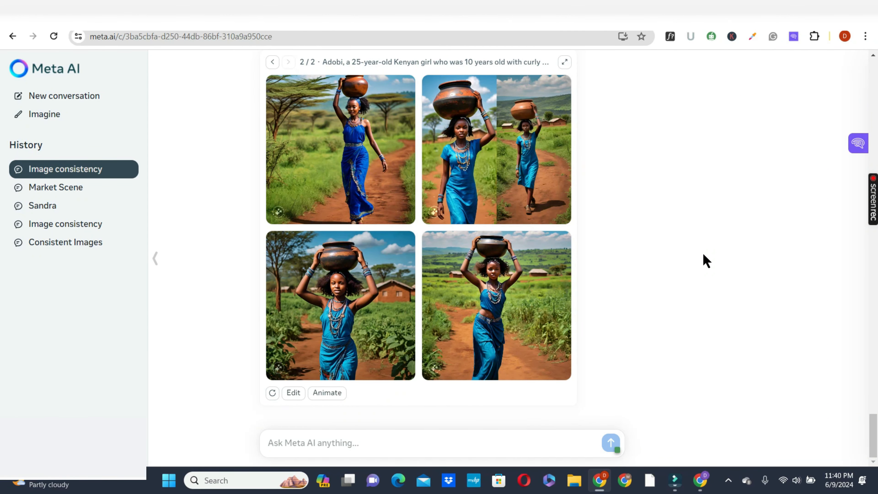
- Submit the document's prompt for Adobi "who is now 90 years old", weaving a colorful basket on a wooden stool before a mud house
click(512, 13)
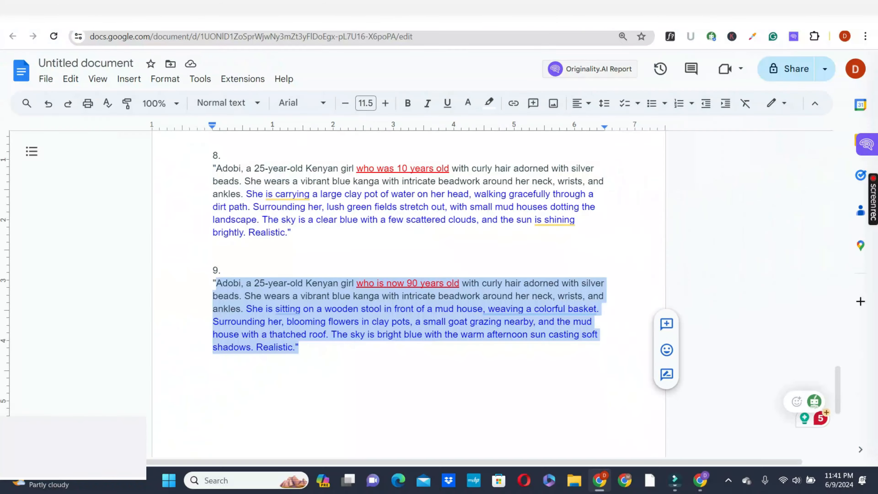
key(alt+Tab)
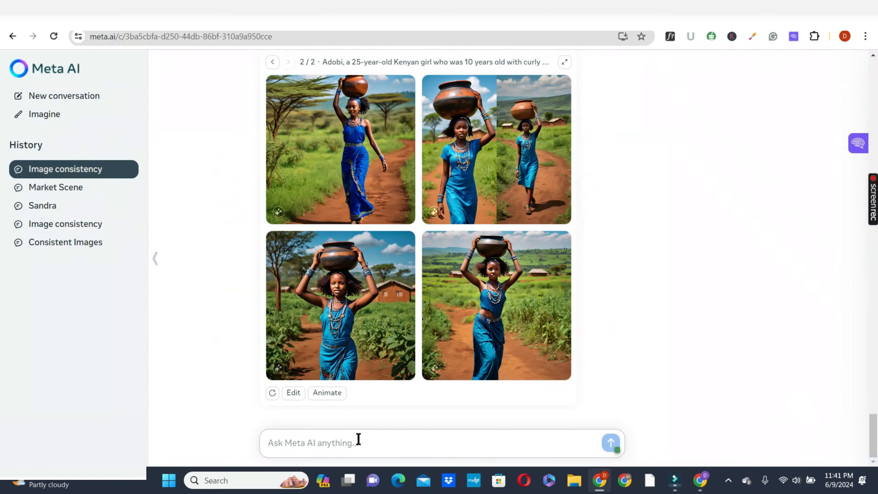
click(349, 447)
key(ctrl+v)
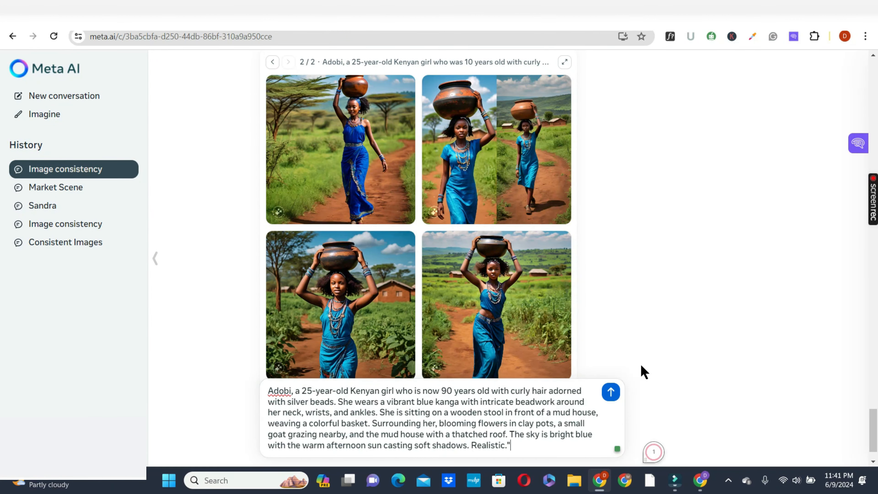
key(Return)
mouse_move(869, 437)
mouse_down()
mouse_move(872, 251)
mouse_move(874, 441)
mouse_up()
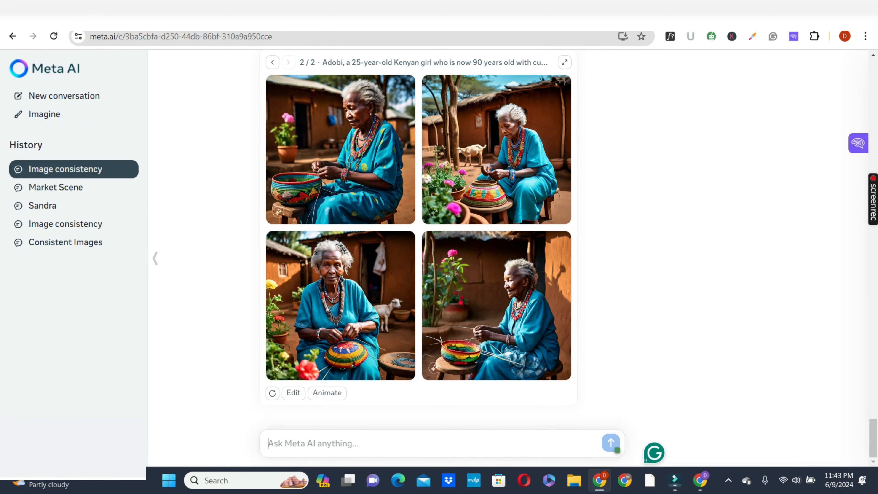
- Animate the set of images showing Adobi teaching children in a grassy clearing and dismiss the first image's options
key(ctrl+Tab)
drag(868, 441, 857, 176)
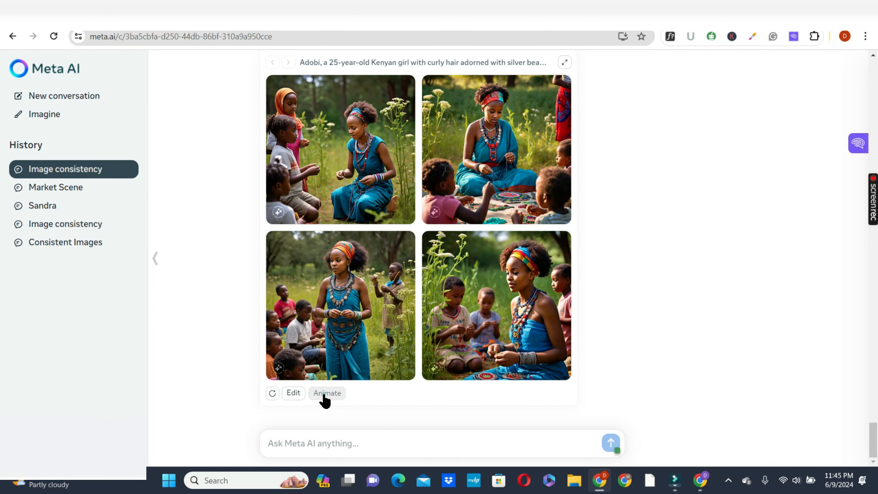
click(324, 393)
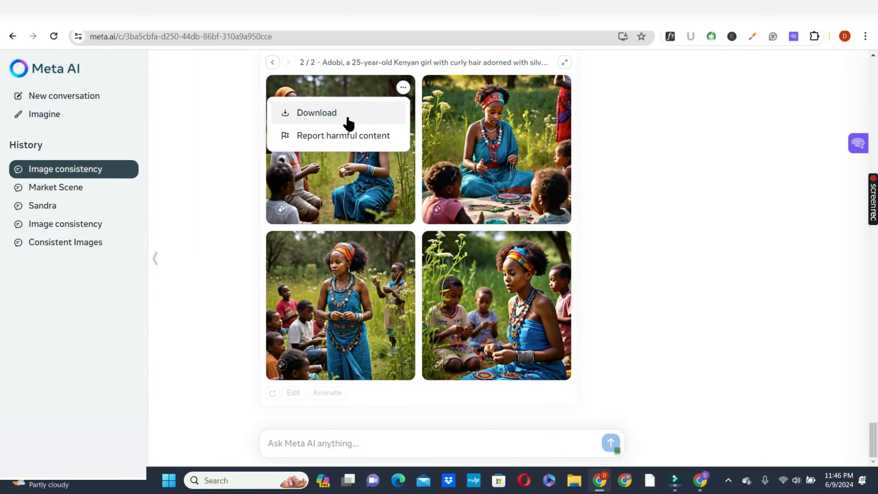
click(639, 194)
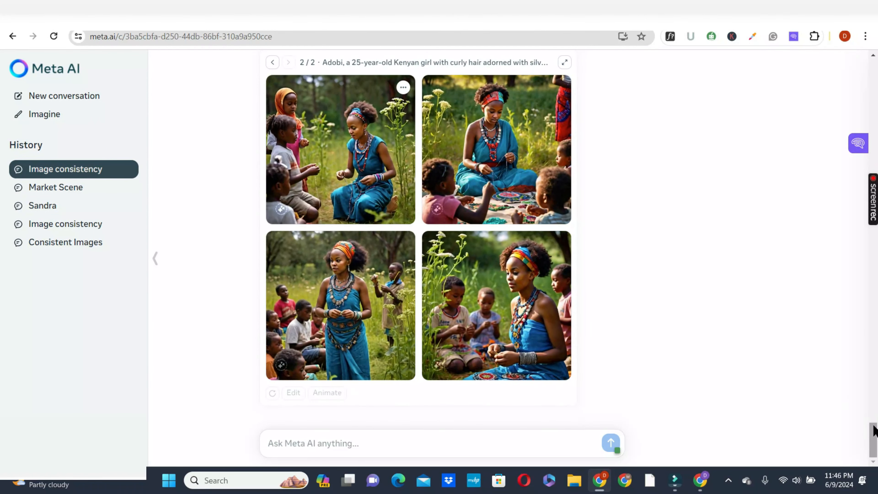
- Animate the image set of 90-year-old Adobi weaving a basket, and switch that result back to its previous version
drag(871, 429, 865, 379)
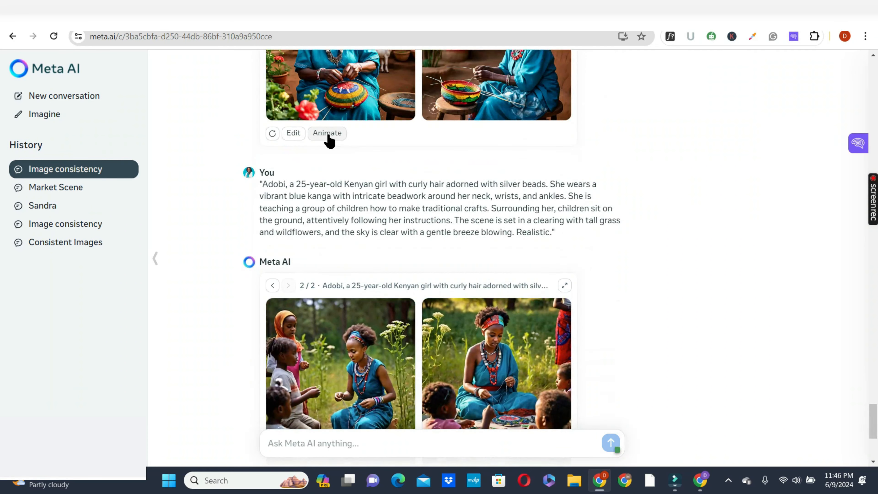
click(328, 134)
drag(872, 421, 872, 384)
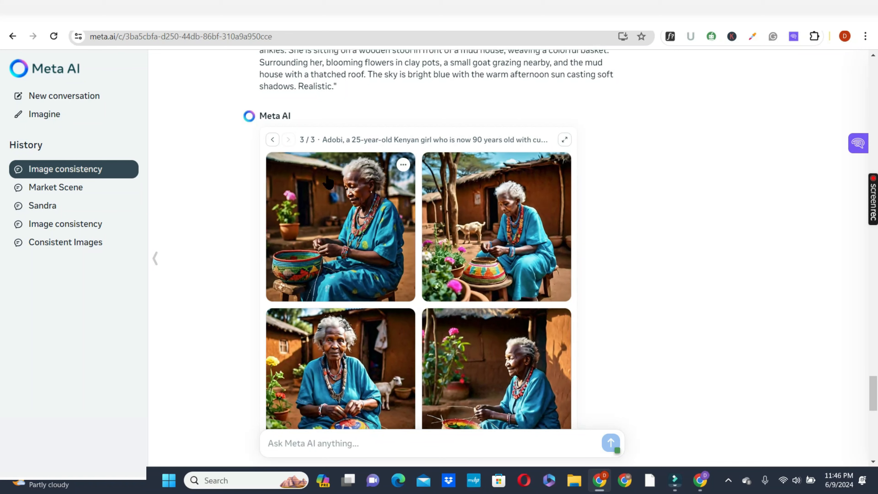
click(272, 140)
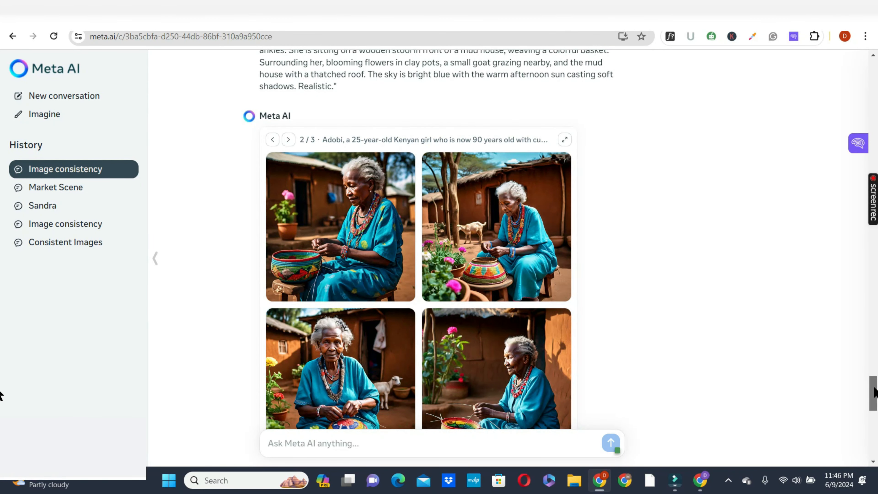
- Animate the image set of 10-year-old Adobi carrying a clay pot on her head, and view the result
mouse_move(872, 393)
mouse_down()
mouse_move(868, 348)
mouse_move(869, 379)
mouse_up()
click(316, 153)
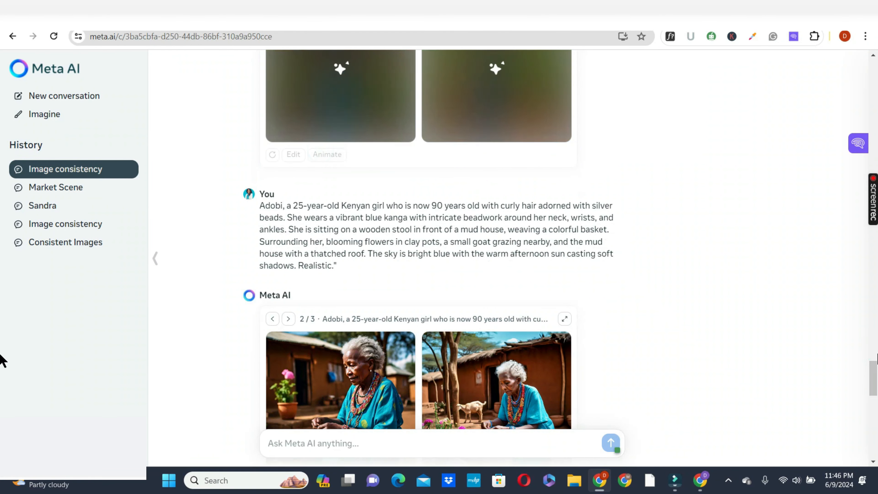
scroll(361, 255, up, 5)
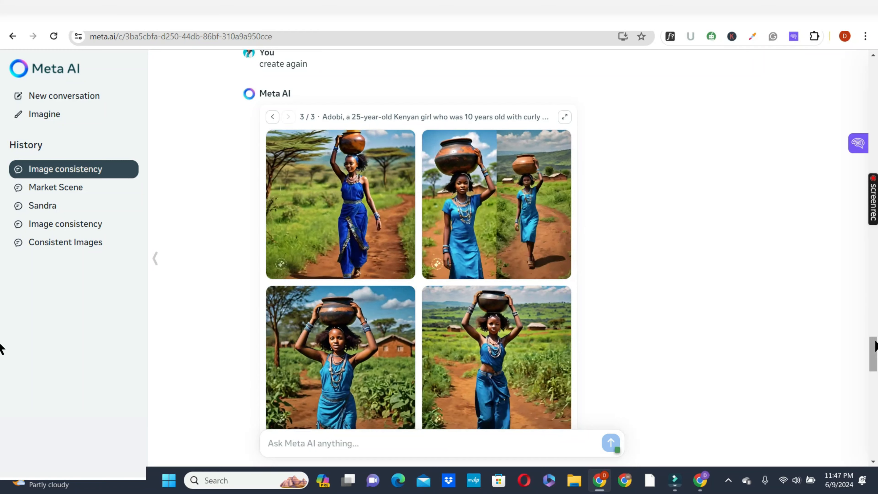
- Review the earlier Adobi image sets, including the firewood, grandmother and first portrait scenes, for character consistency
drag(873, 339, 876, 94)
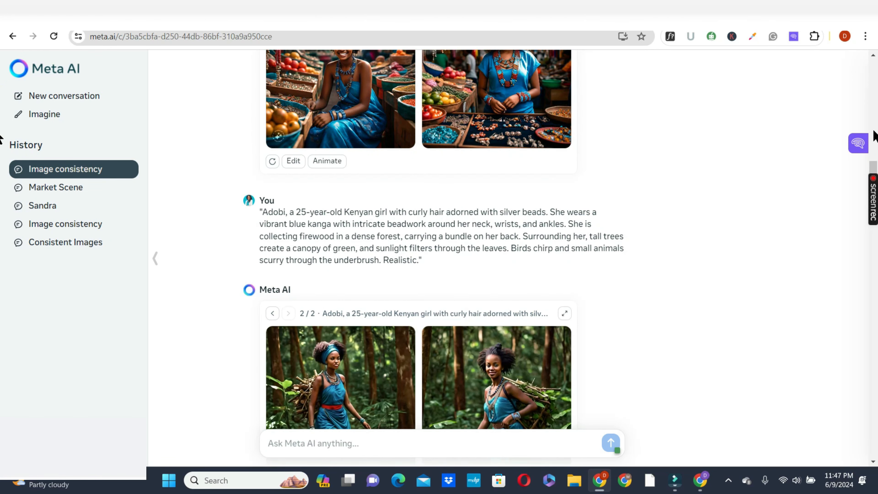
click(874, 276)
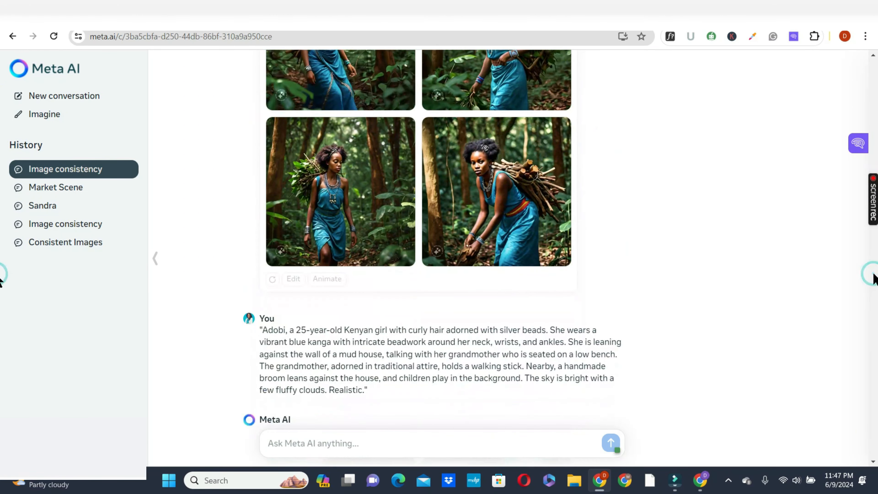
click(876, 263)
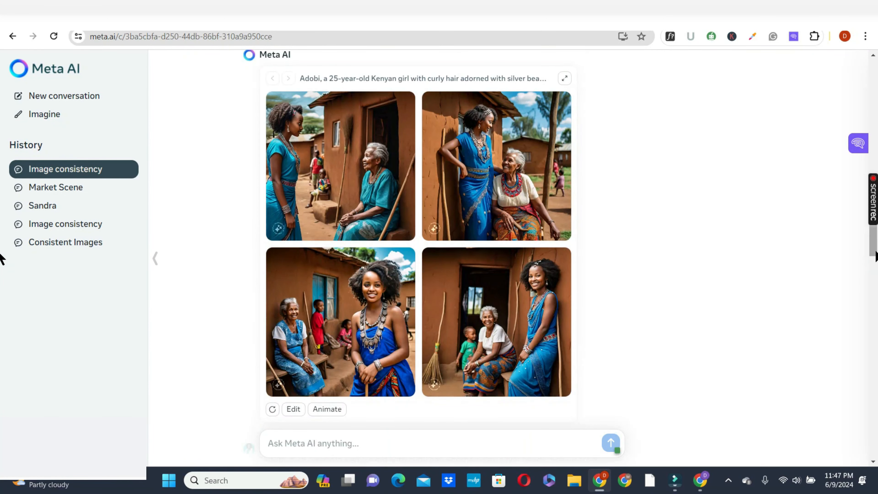
click(874, 223)
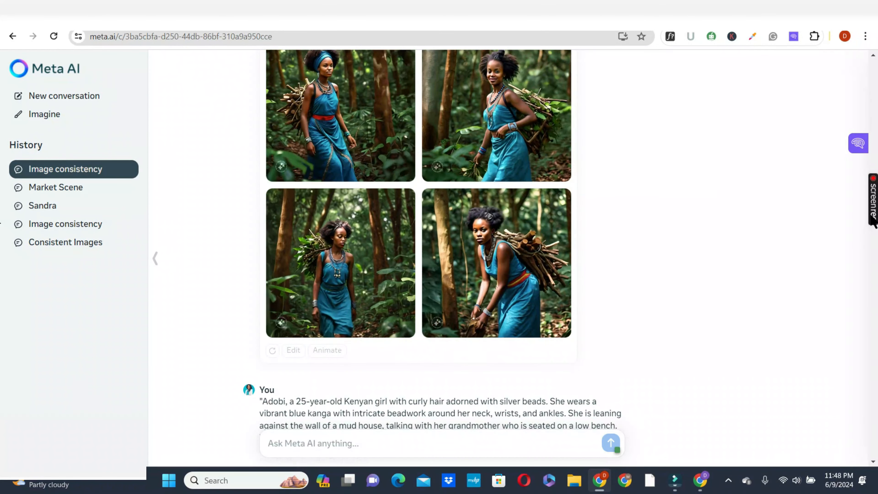
scroll(866, 218, down, 10)
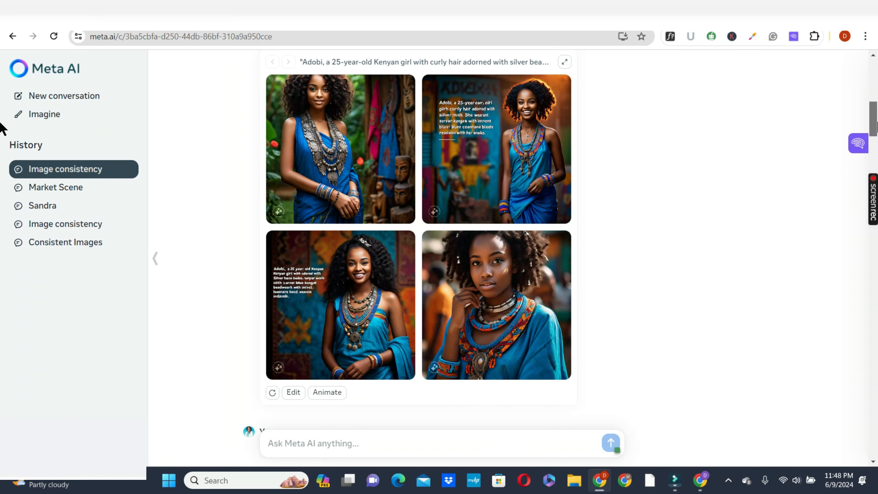
- Download the first image of Adobi selling handmade jewelry at the market stall, and close the enlarged view
scroll(874, 156, down, 7)
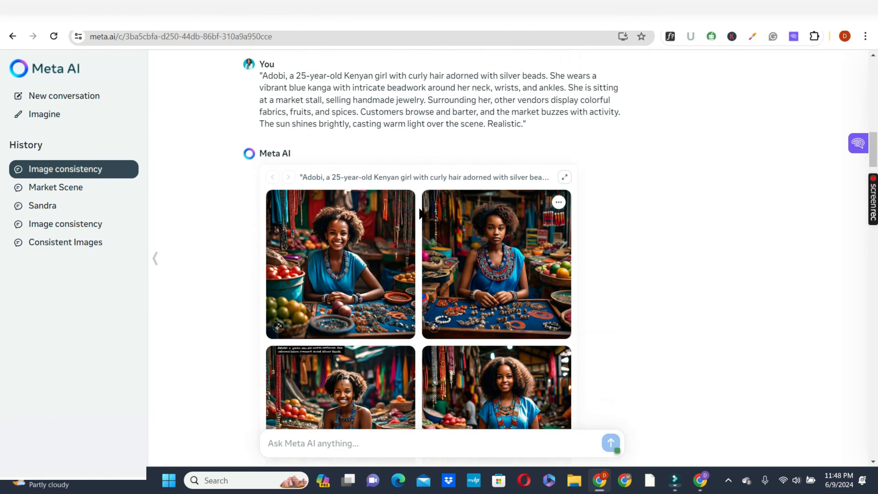
click(358, 256)
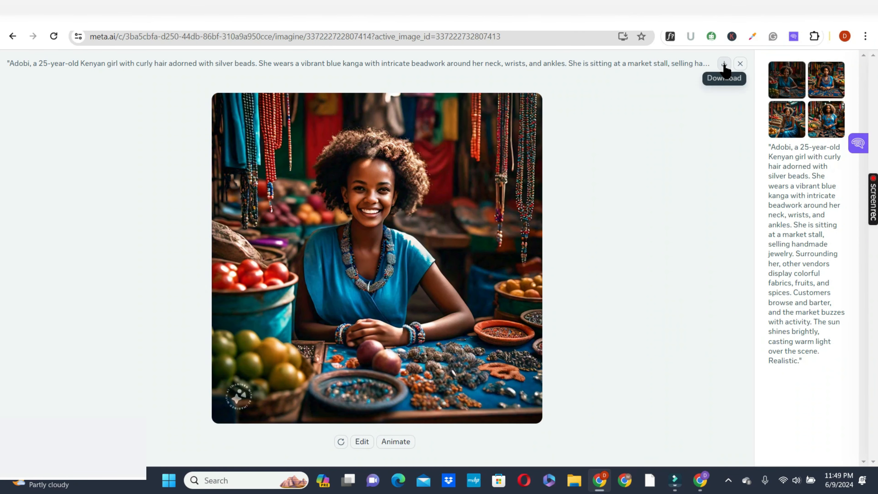
click(529, 105)
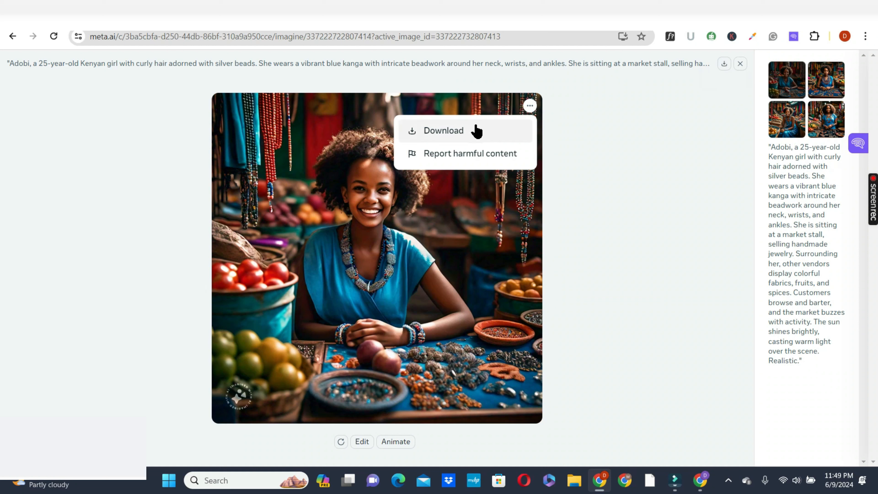
click(463, 133)
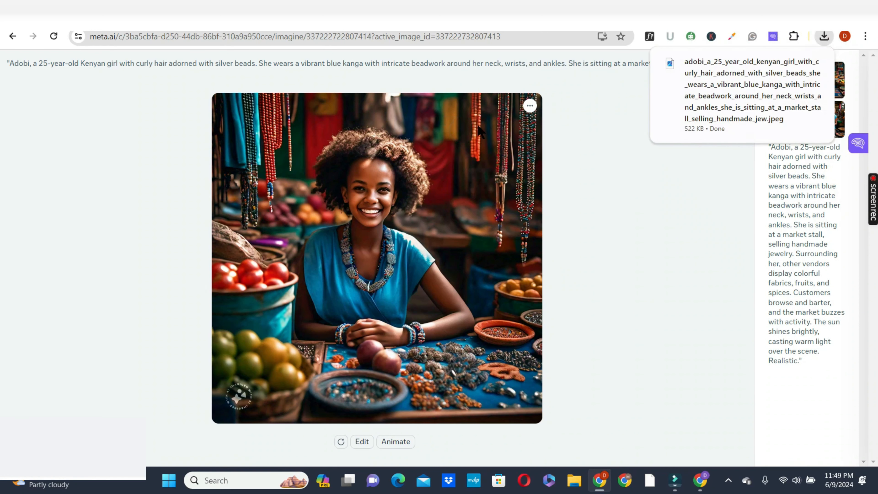
click(736, 120)
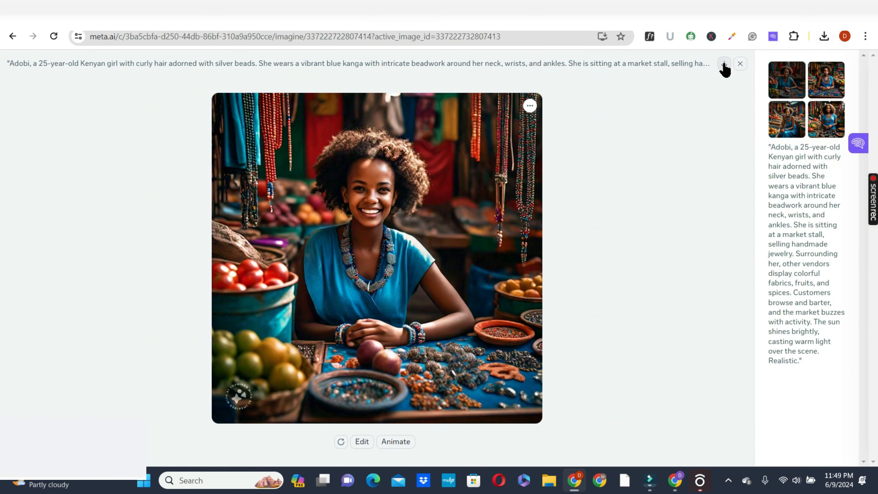
click(724, 64)
click(740, 64)
- Open the Sandra conversation and examine its images of Sandra tending a garden, as a child and as an old woman
click(49, 206)
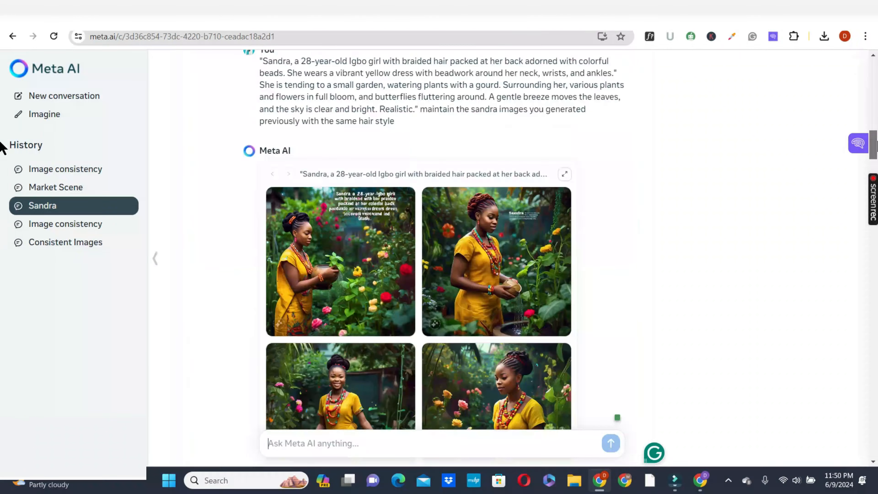
drag(877, 138, 877, 149)
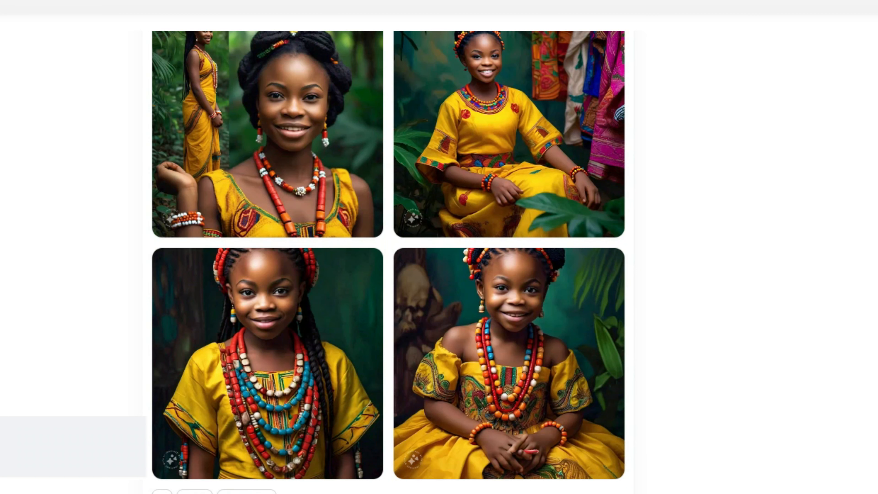
scroll(388, 255, down, 1)
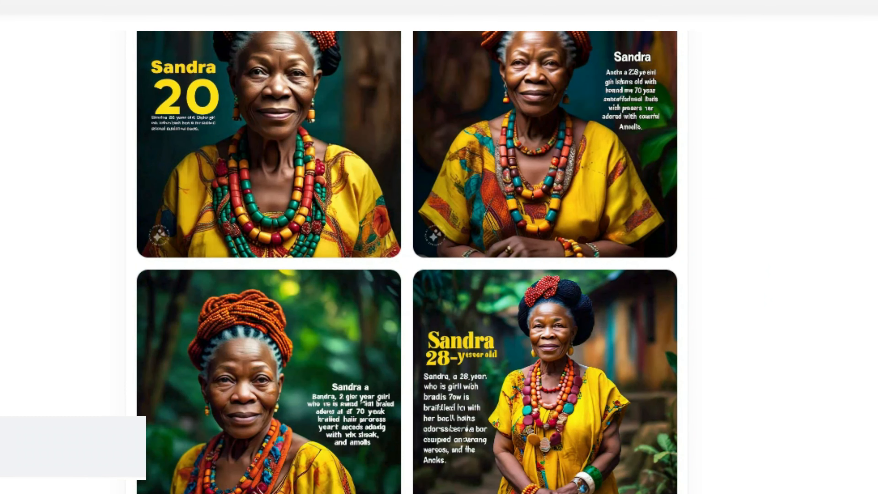
scroll(407, 261, down, 10)
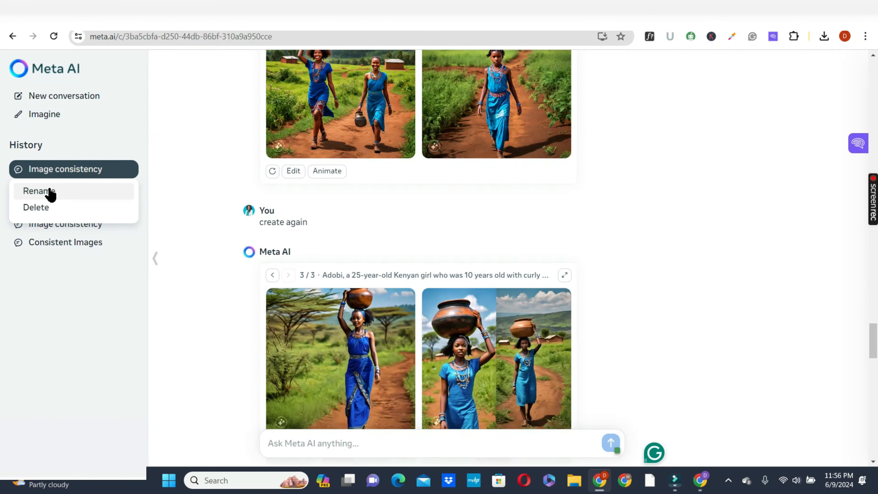
- Rename the current "Image consistency" conversation as "Adobi" and save the title
click(39, 191)
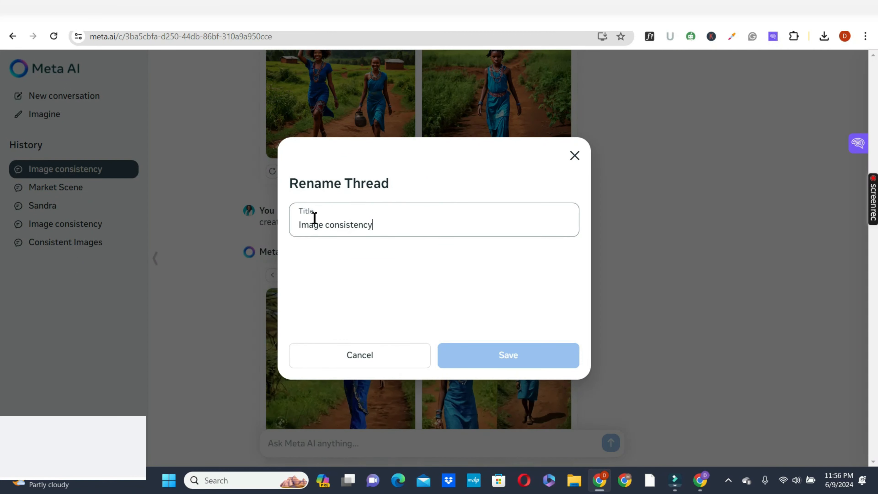
key(ctrl+a)
text(Add)
text(bi)
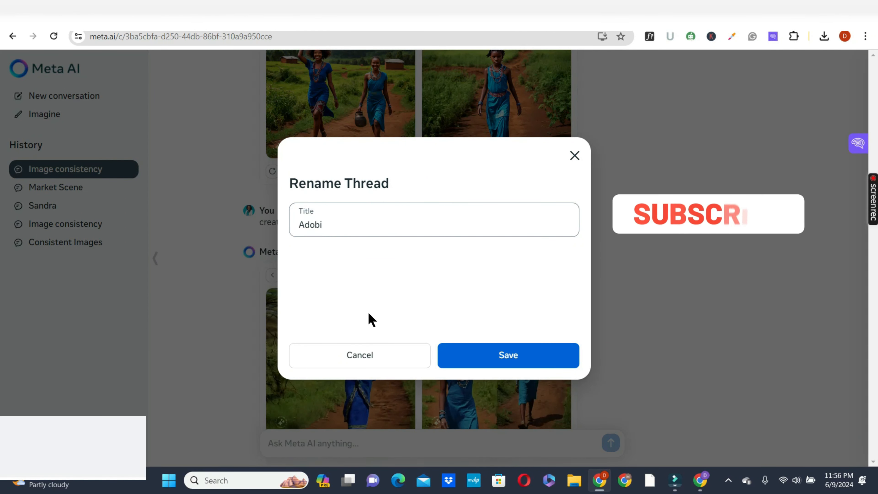
click(514, 359)
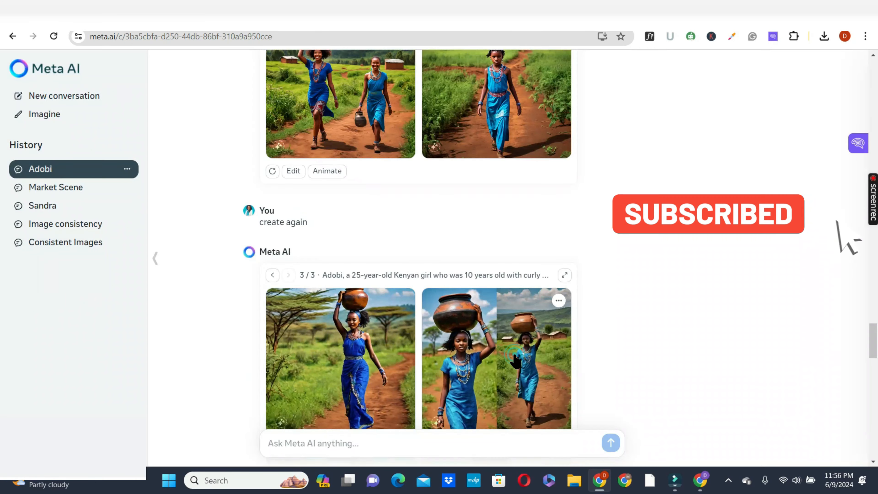